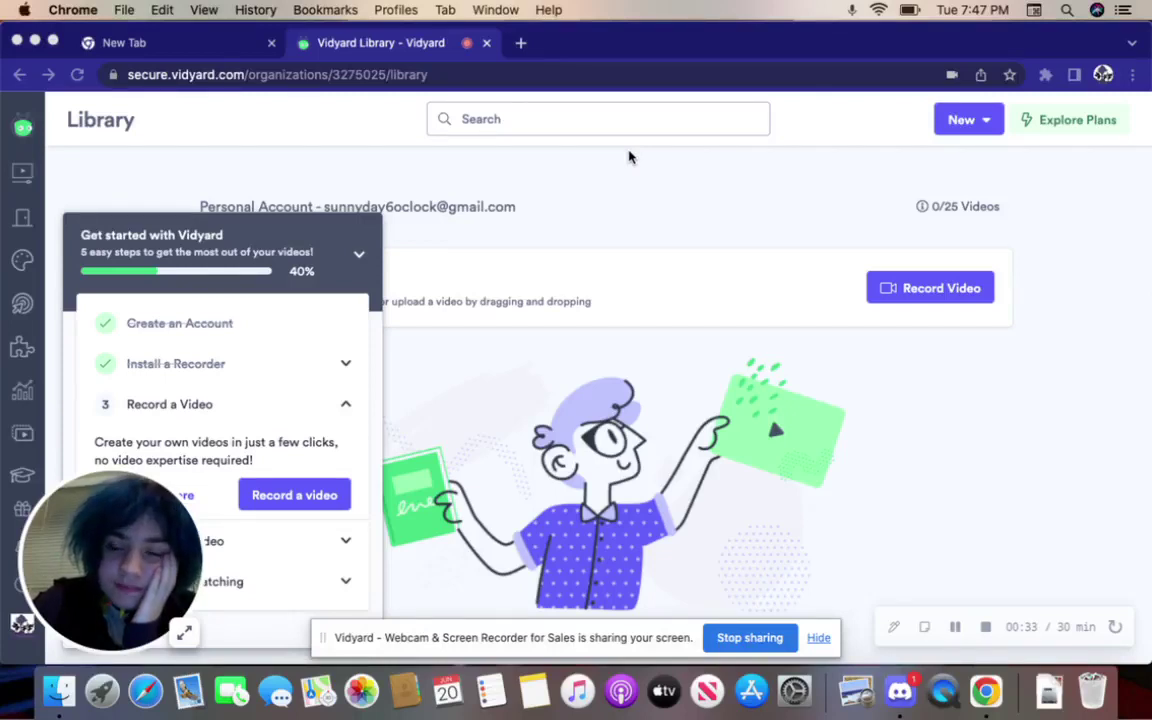
Step: Open a new browser tab
{"action": "left_click", "coordinate": [522, 42]}
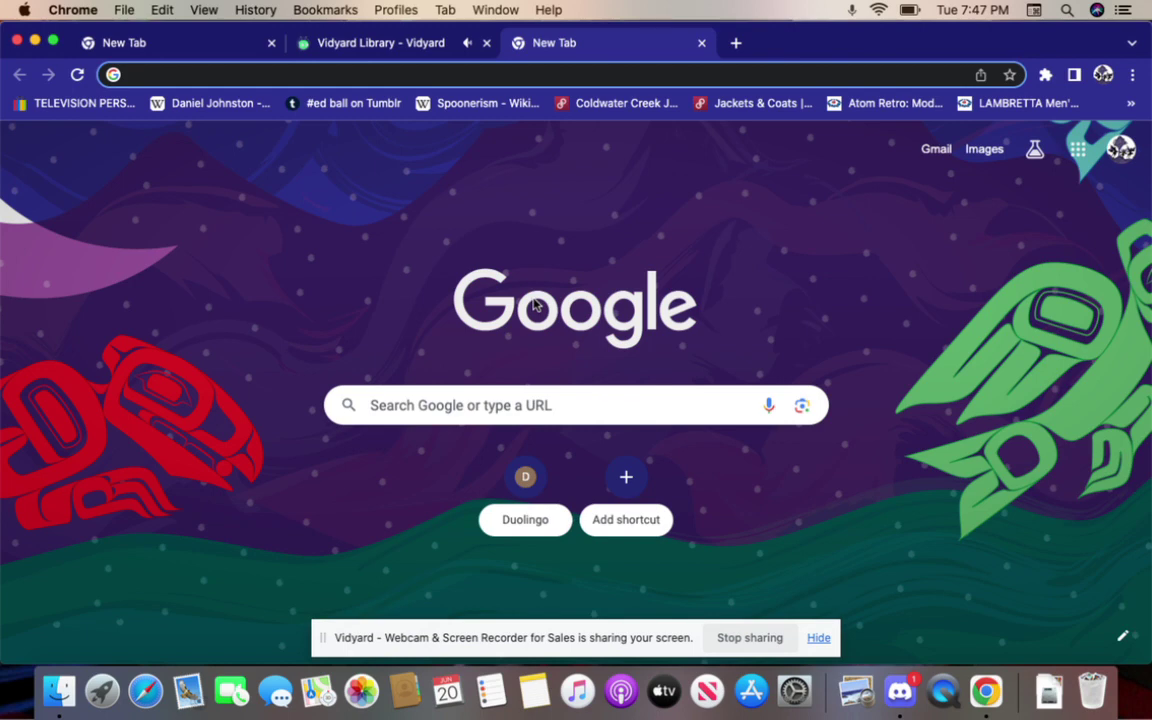
{"action": "left_click", "coordinate": [144, 692]}
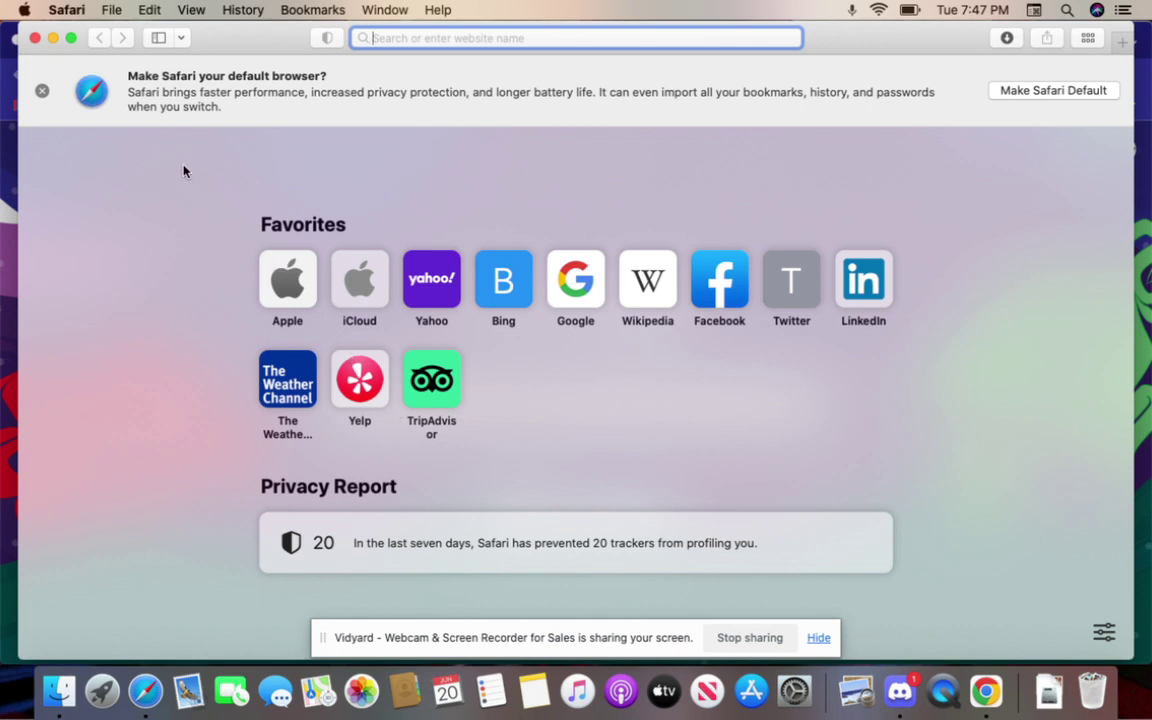
{"action": "left_click", "coordinate": [33, 38]}
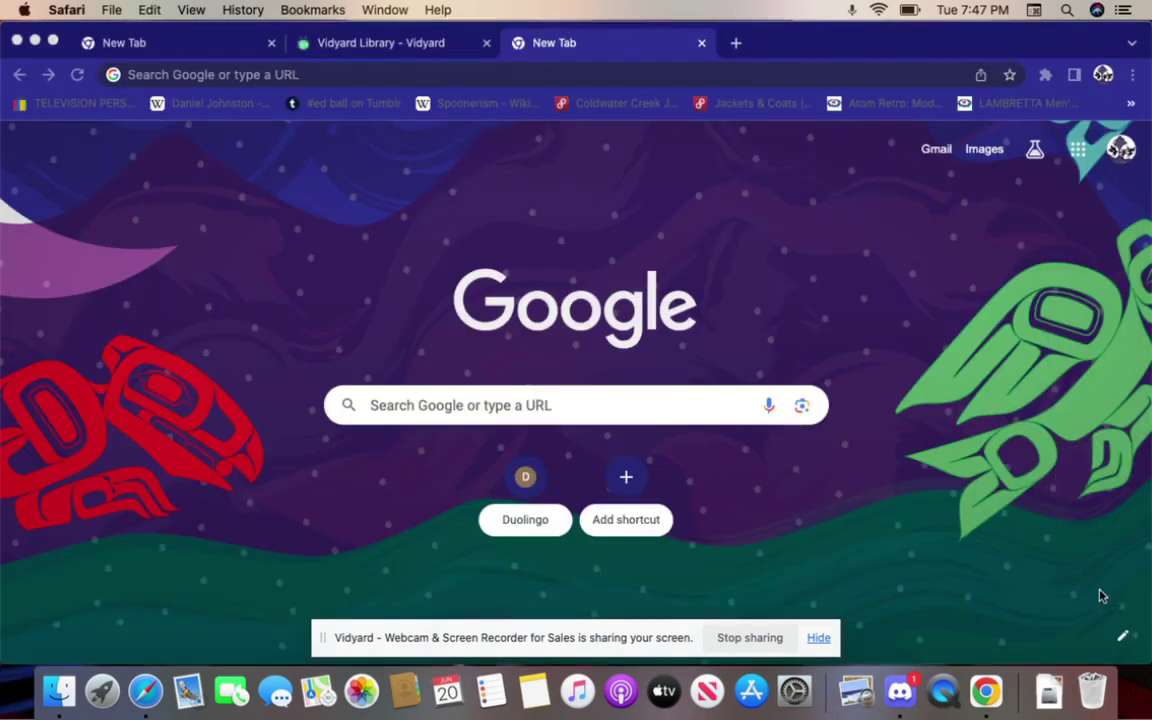
{"action": "left_click", "coordinate": [1010, 575]}
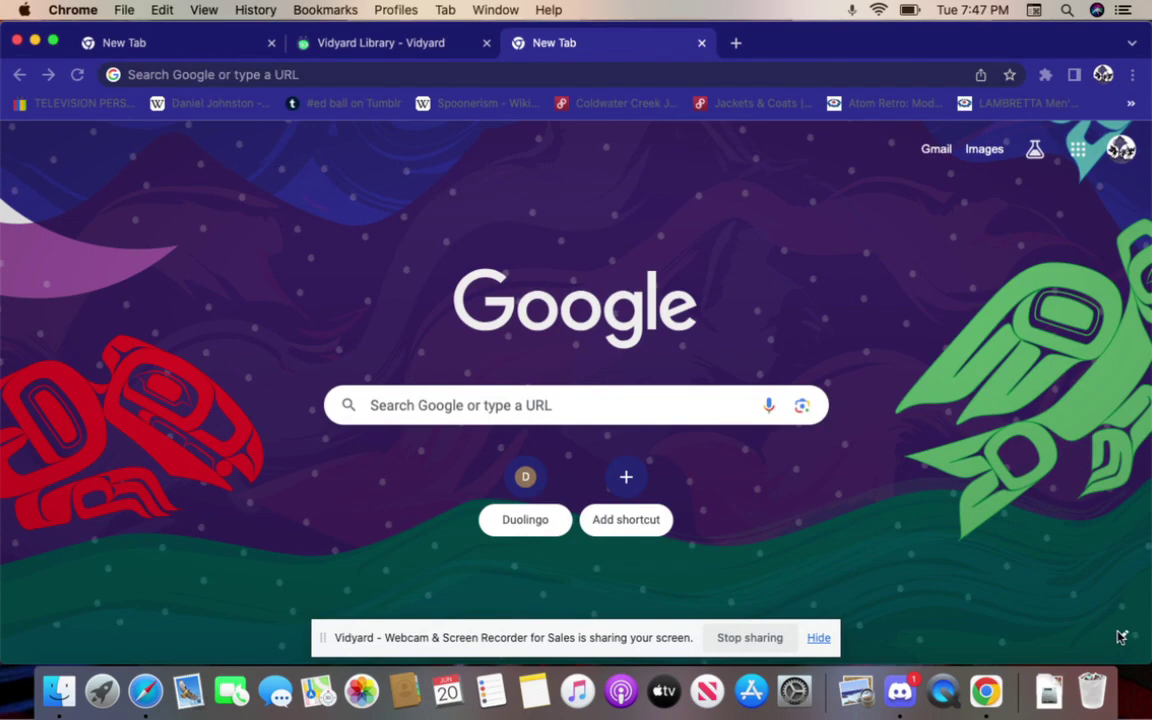
Step: Look through the new tab page's customization options for appearance and shortcuts
{"action": "left_click", "coordinate": [1120, 637]}
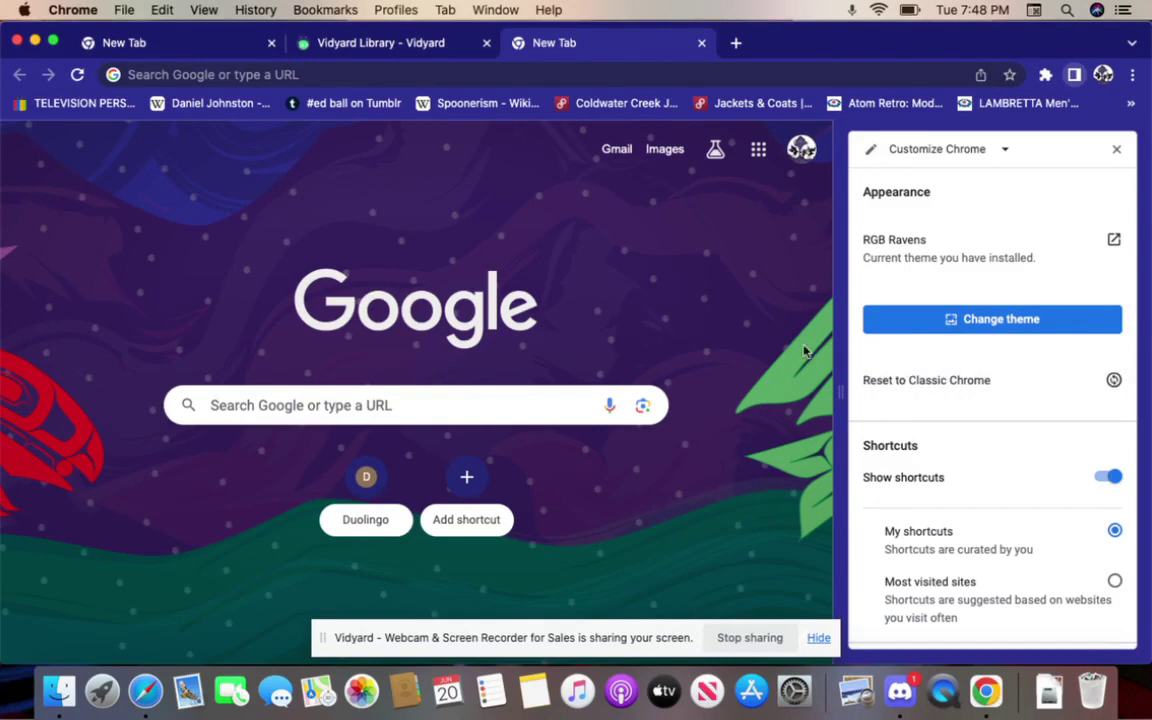
{"action": "left_click", "coordinate": [928, 150]}
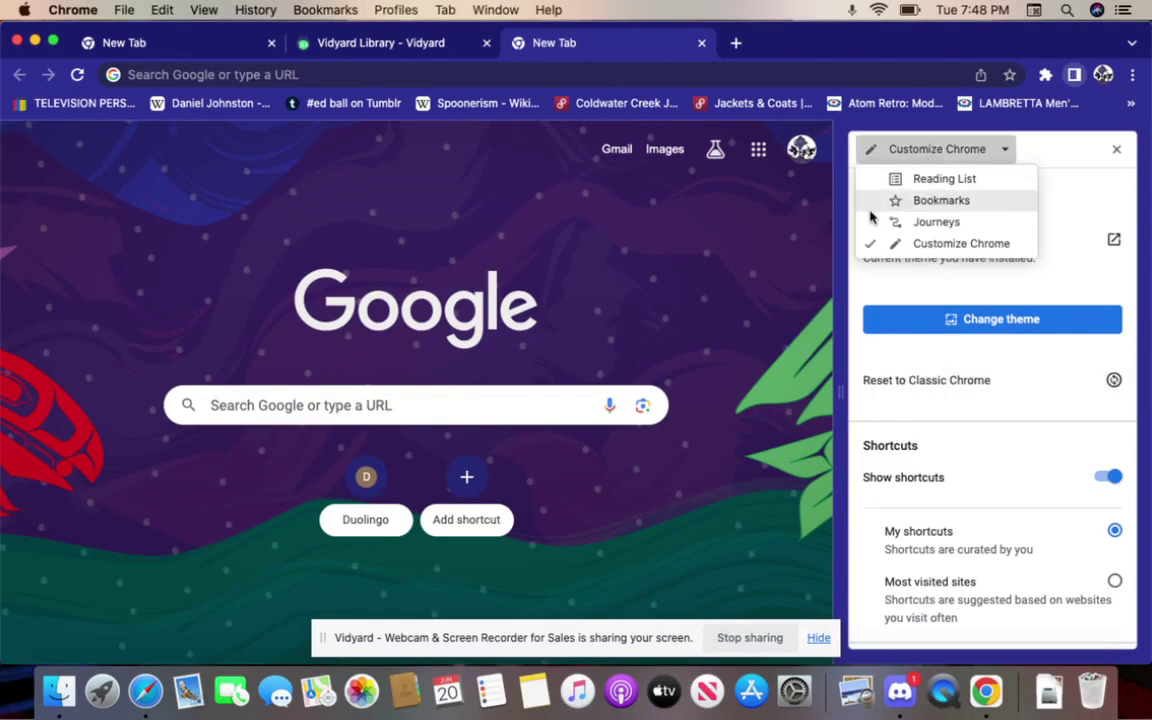
{"action": "left_click", "coordinate": [796, 253]}
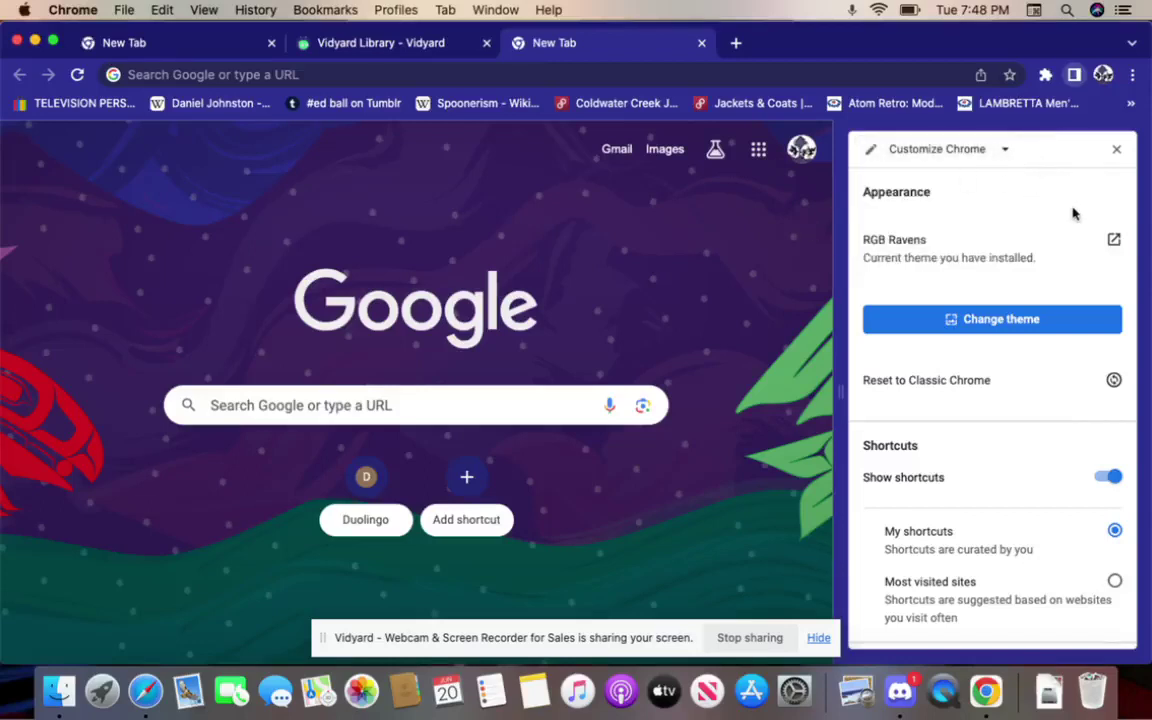
{"action": "scroll", "coordinate": [1025, 261], "scroll_direction": "down", "scroll_amount": 3}
{"action": "scroll", "coordinate": [1025, 261], "scroll_direction": "up", "scroll_amount": 4}
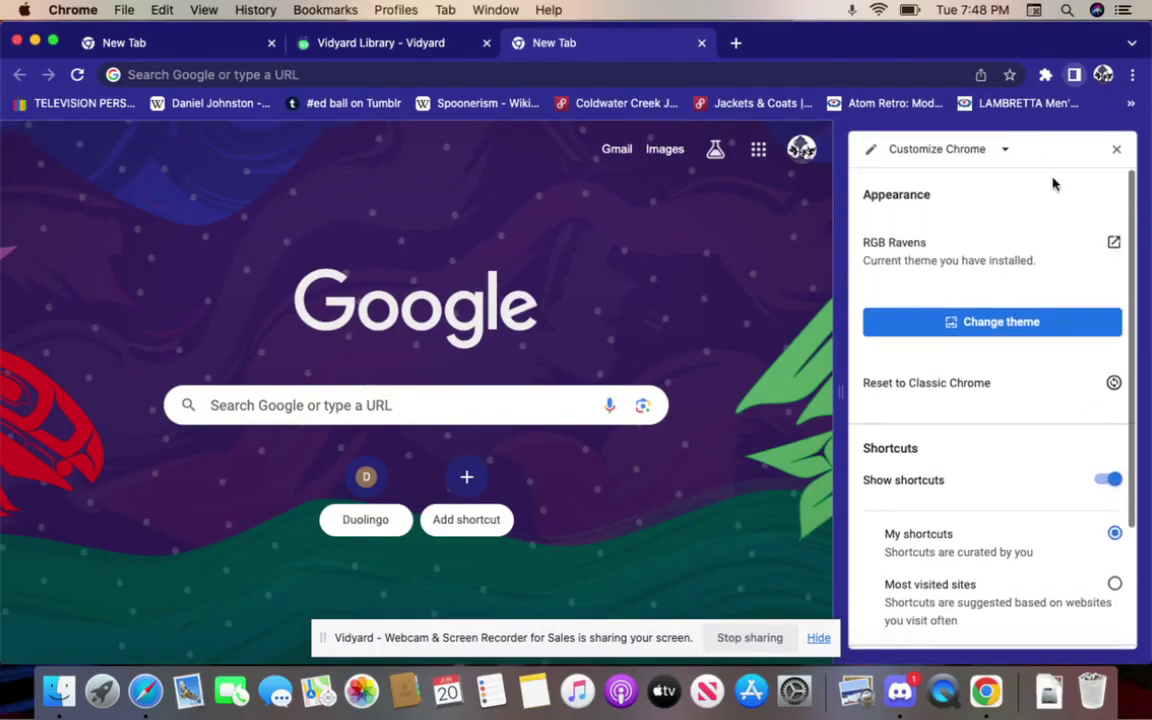
{"action": "left_click", "coordinate": [1115, 150]}
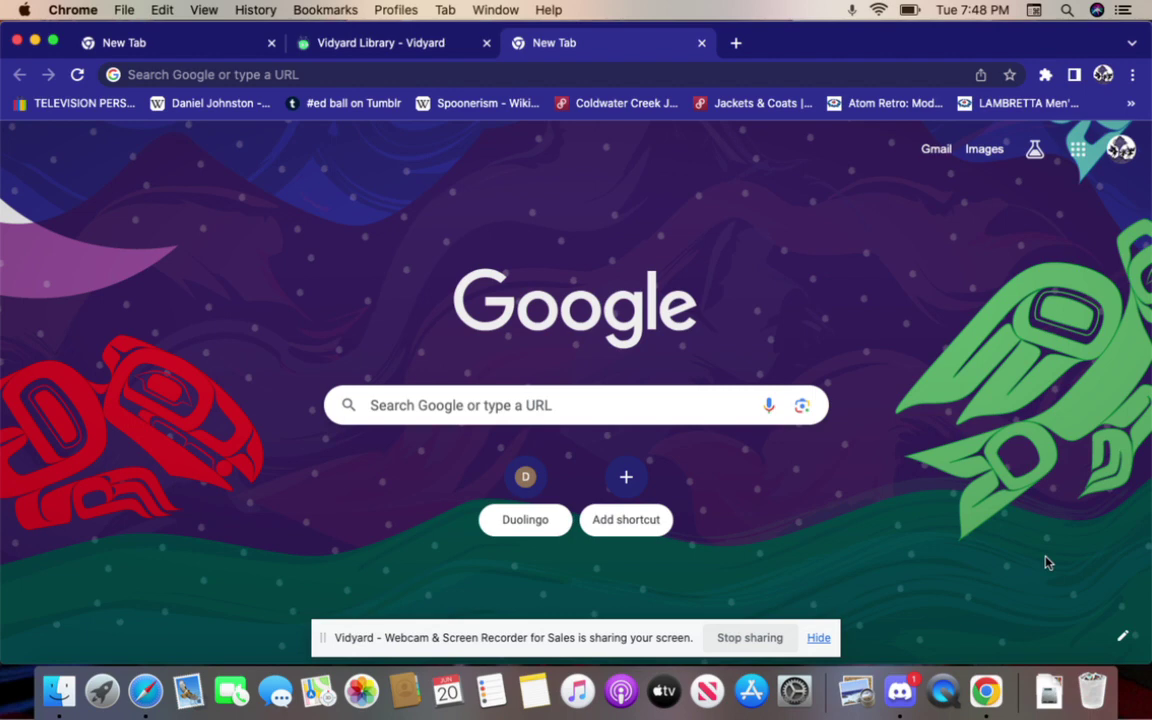
Step: Start changing the new tab page's theme by uploading an image of your own
{"action": "left_click", "coordinate": [1122, 636]}
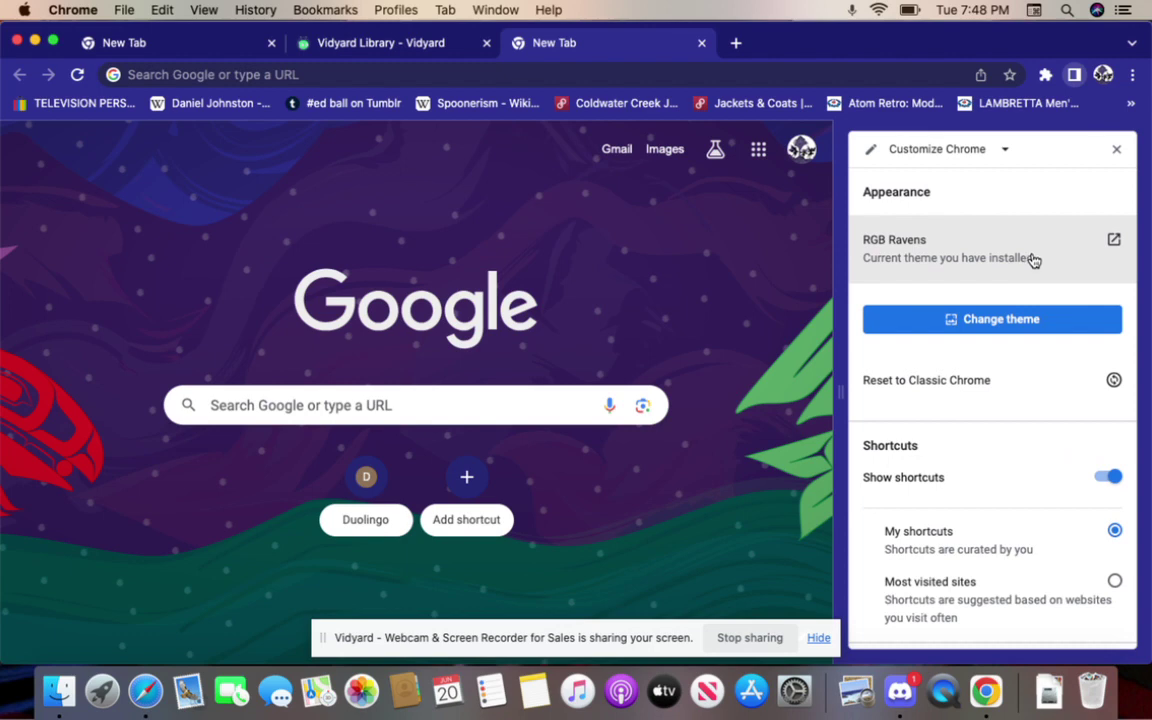
{"action": "left_click", "coordinate": [1054, 333]}
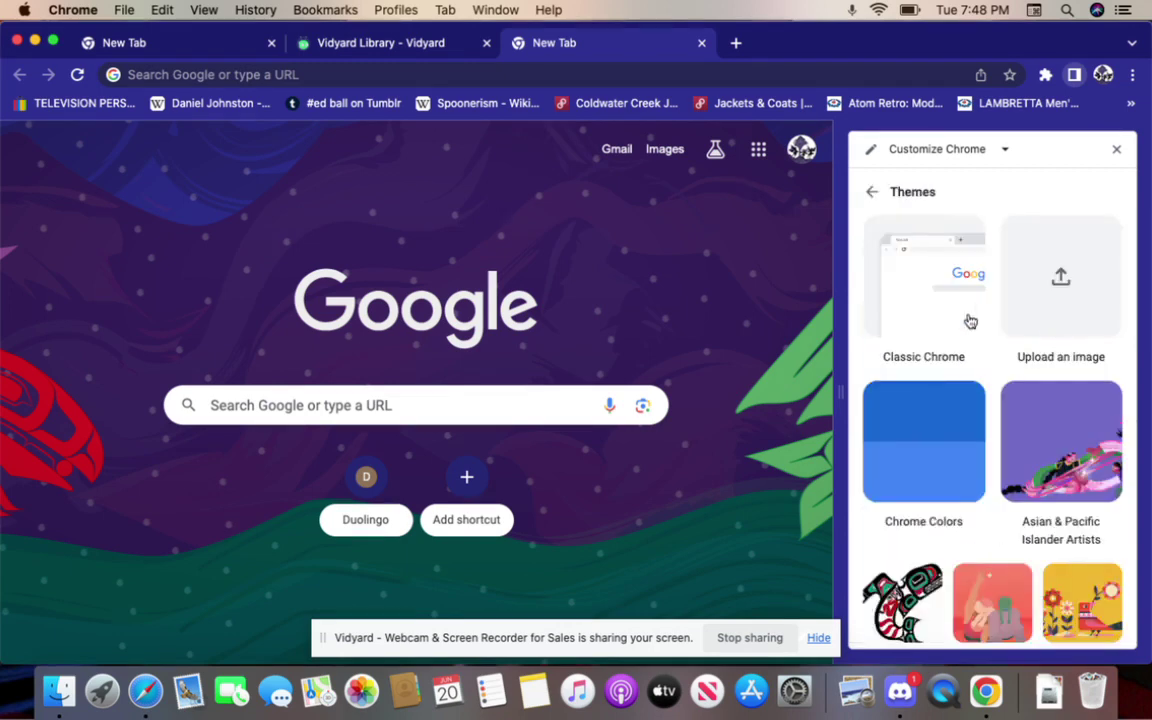
{"action": "left_click", "coordinate": [1075, 329]}
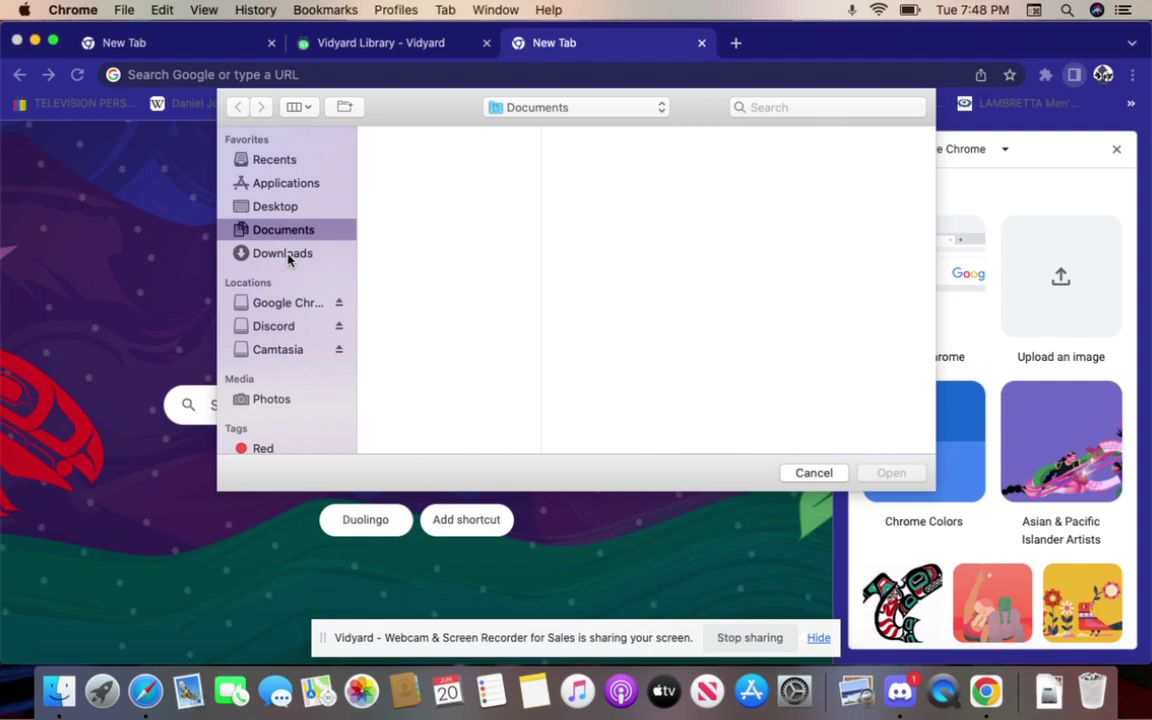
{"action": "scroll", "coordinate": [288, 258], "scroll_direction": "down", "scroll_amount": 5}
{"action": "scroll", "coordinate": [288, 258], "scroll_direction": "up", "scroll_amount": 5}
{"action": "left_click", "coordinate": [287, 302]}
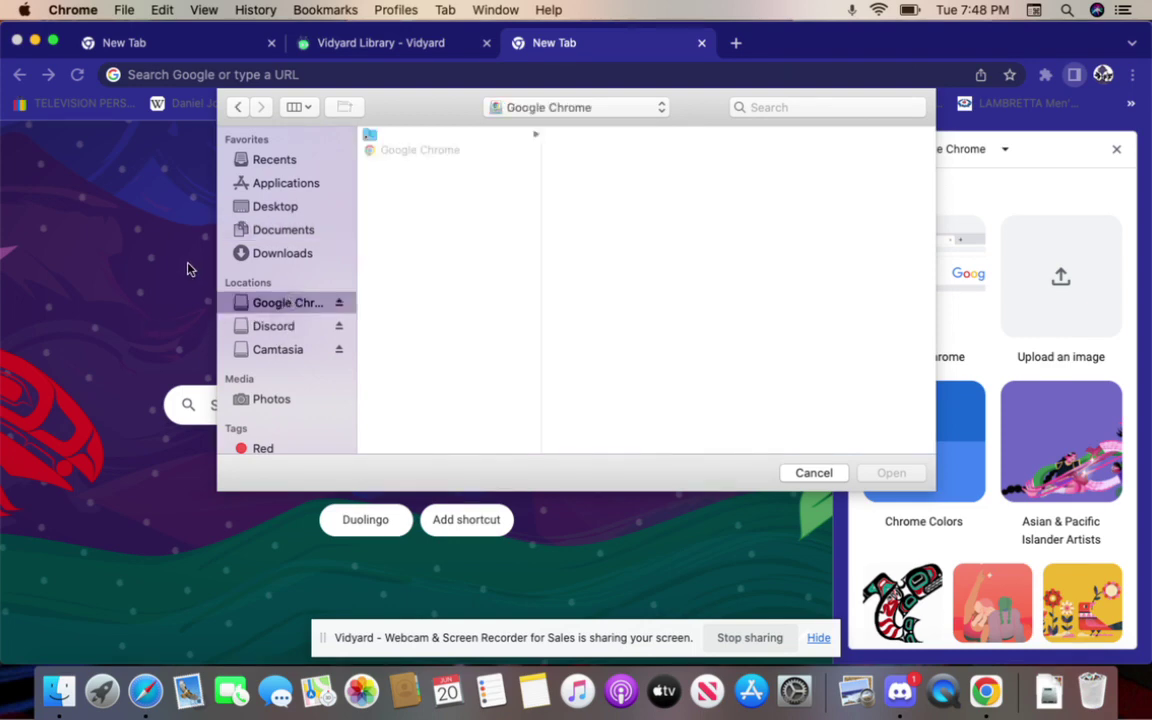
{"action": "scroll", "coordinate": [298, 141], "scroll_direction": "down", "scroll_amount": 5}
{"action": "scroll", "coordinate": [345, 177], "scroll_direction": "up", "scroll_amount": 5}
{"action": "left_click", "coordinate": [370, 134]}
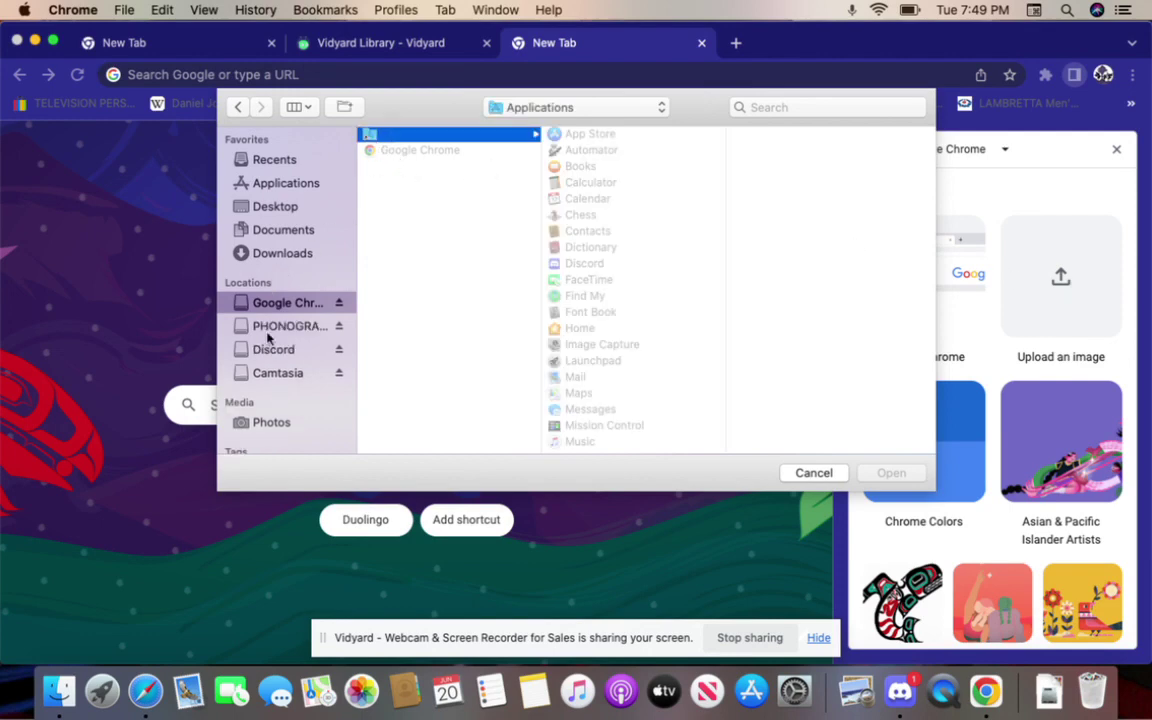
Step: Browse the PHONOGRAPH drive and open its Take You Back1 folder
{"action": "left_click", "coordinate": [287, 327]}
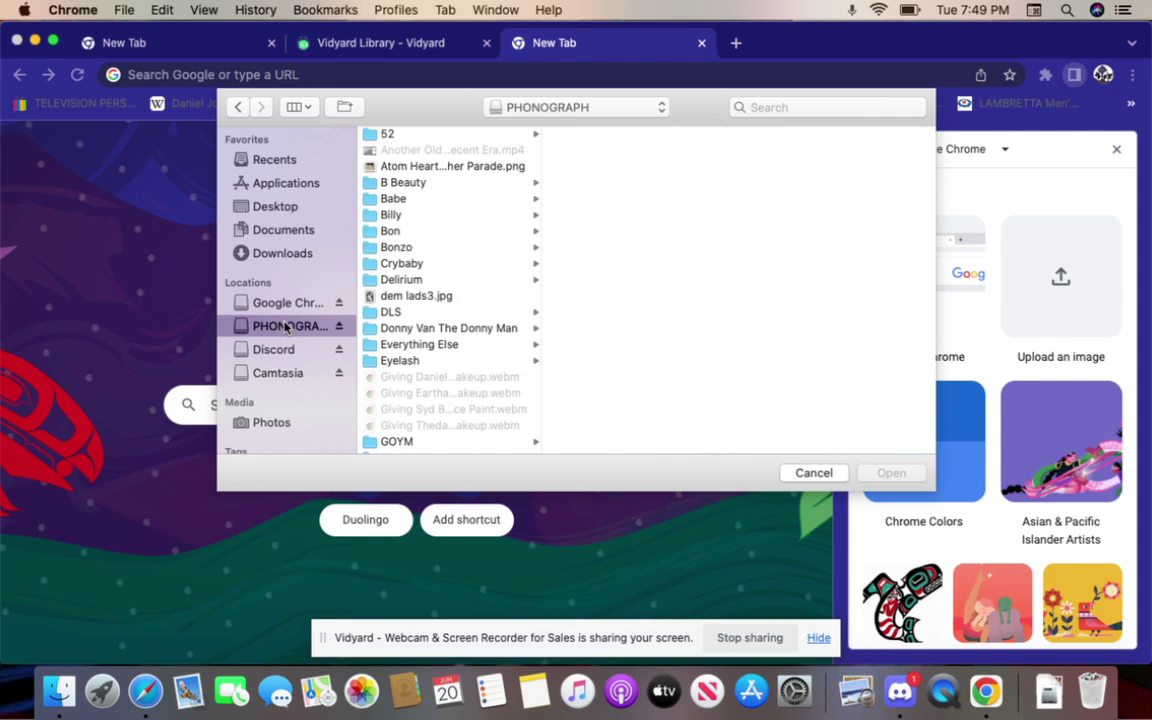
{"action": "scroll", "coordinate": [483, 252], "scroll_direction": "down", "scroll_amount": 6}
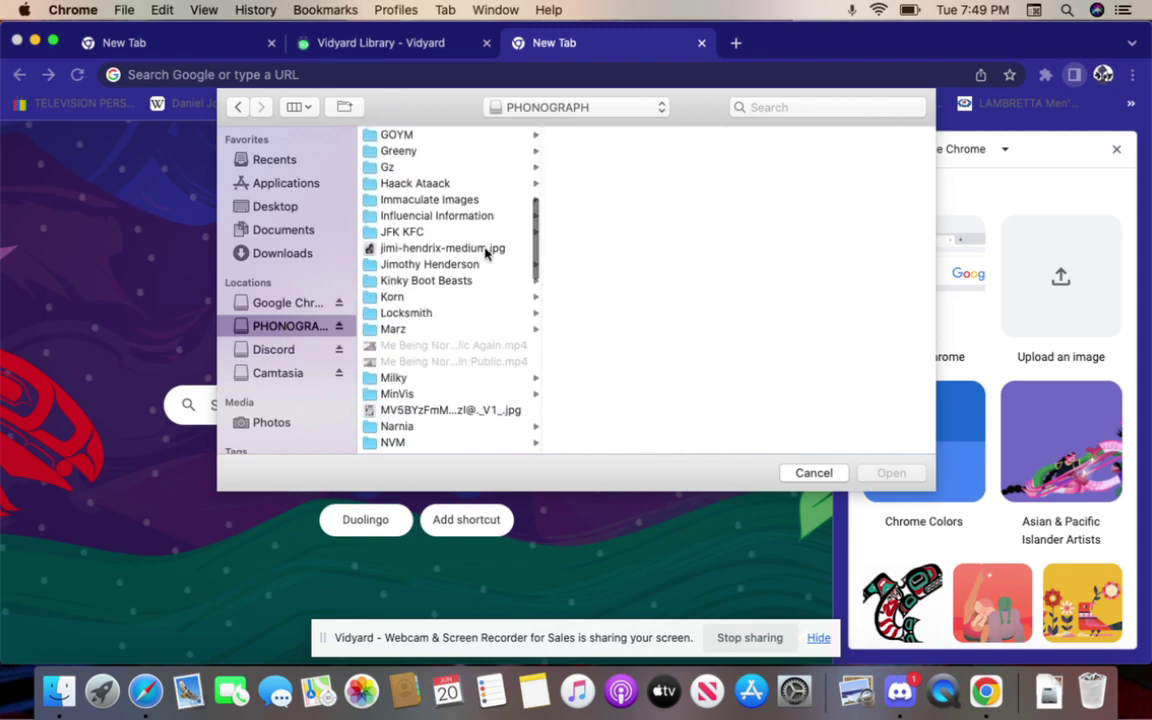
{"action": "scroll", "coordinate": [485, 253], "scroll_direction": "down", "scroll_amount": 10}
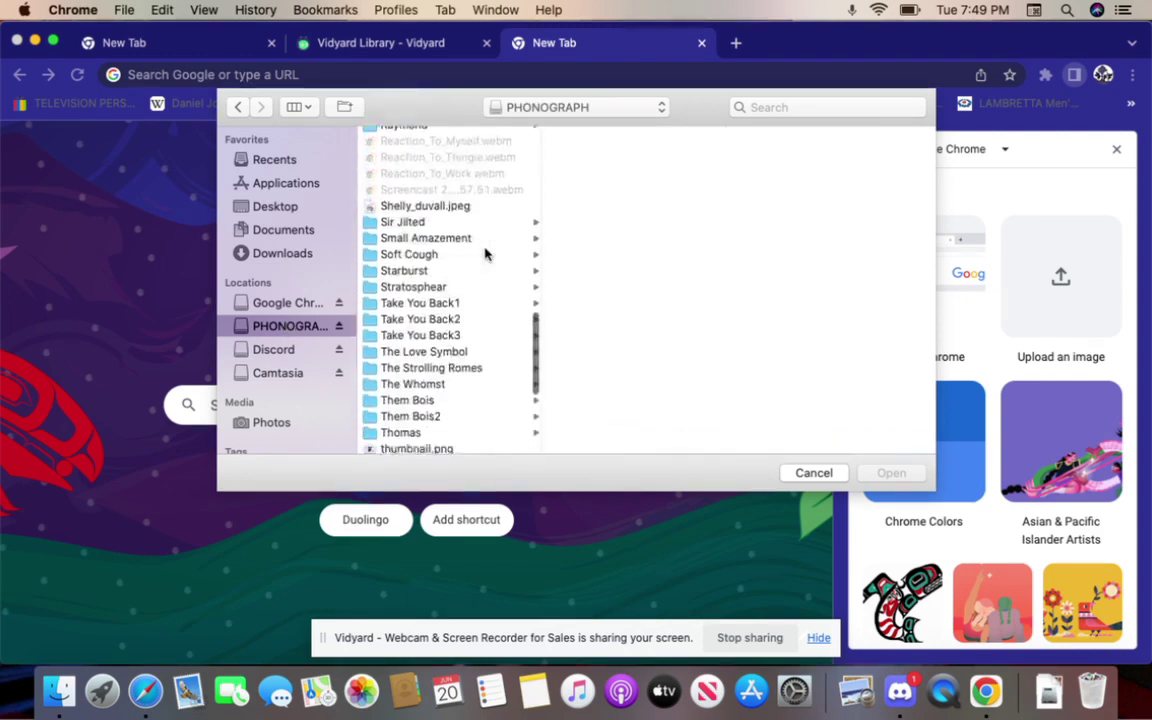
{"action": "scroll", "coordinate": [485, 253], "scroll_direction": "down", "scroll_amount": 3}
{"action": "scroll", "coordinate": [485, 253], "scroll_direction": "down", "scroll_amount": 5}
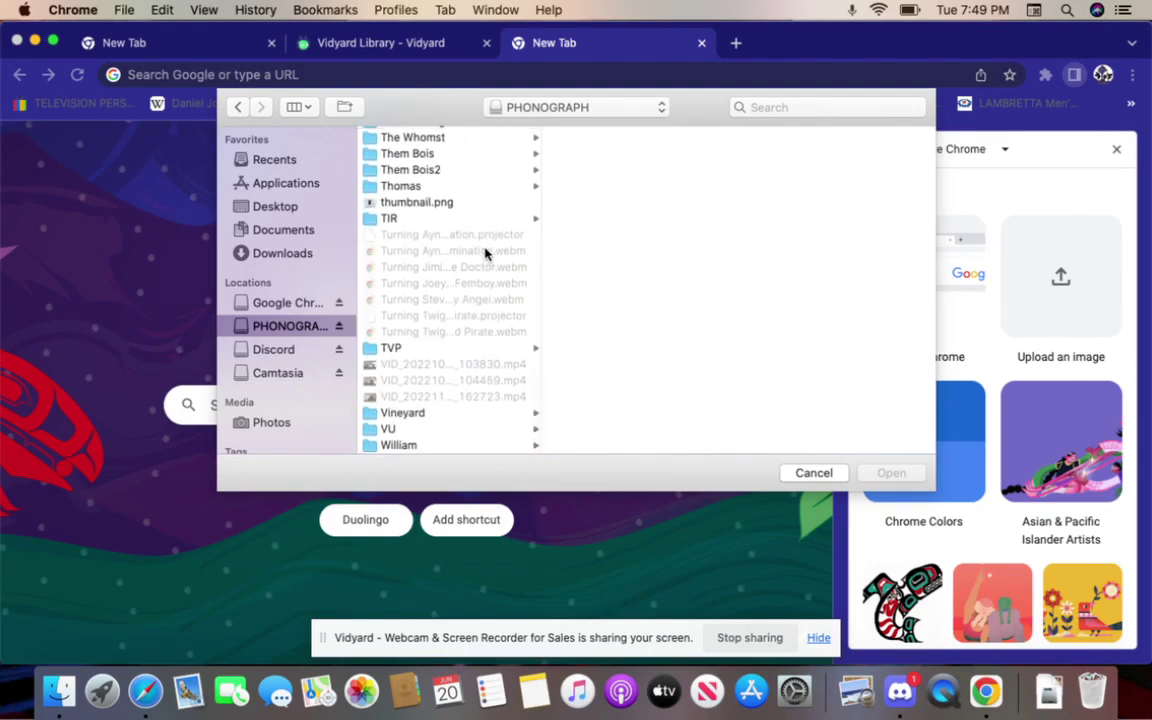
{"action": "scroll", "coordinate": [485, 253], "scroll_direction": "up", "scroll_amount": 5}
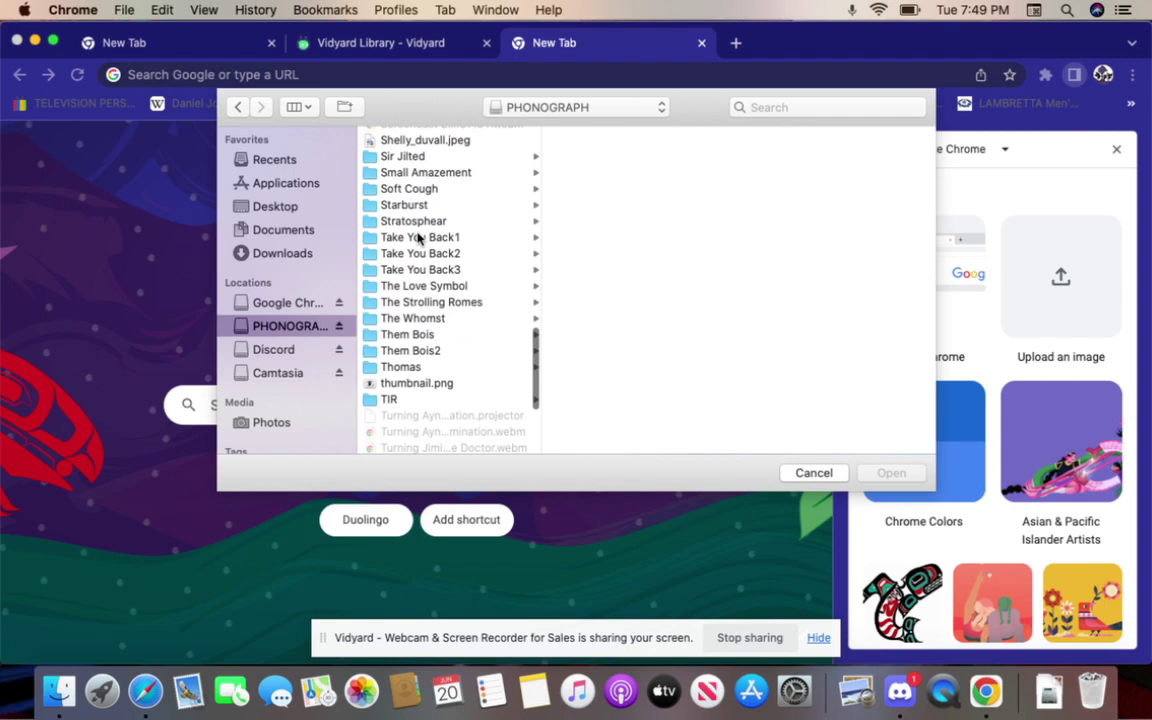
{"action": "left_click", "coordinate": [419, 237]}
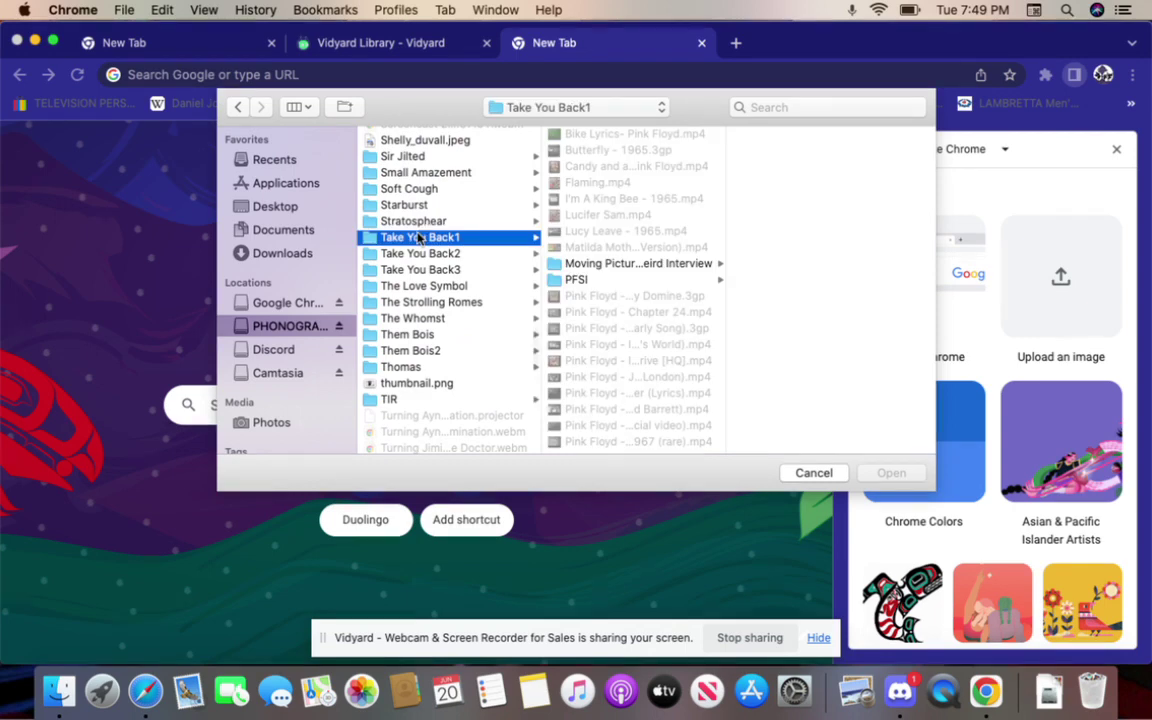
Step: Open the PFSI folder inside Take You Back1 and go into its PFSI DELUXE EDITION subfolder
{"action": "left_click", "coordinate": [575, 280]}
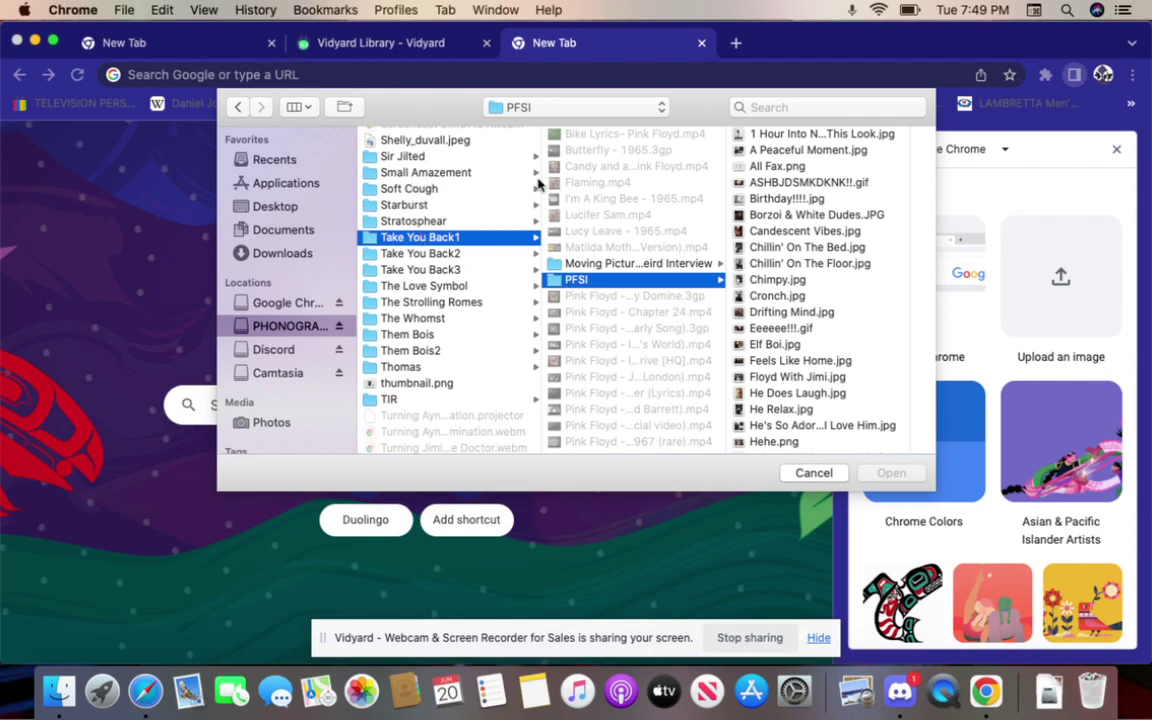
{"action": "scroll", "coordinate": [779, 185], "scroll_direction": "down", "scroll_amount": 3}
{"action": "scroll", "coordinate": [781, 187], "scroll_direction": "up", "scroll_amount": 3}
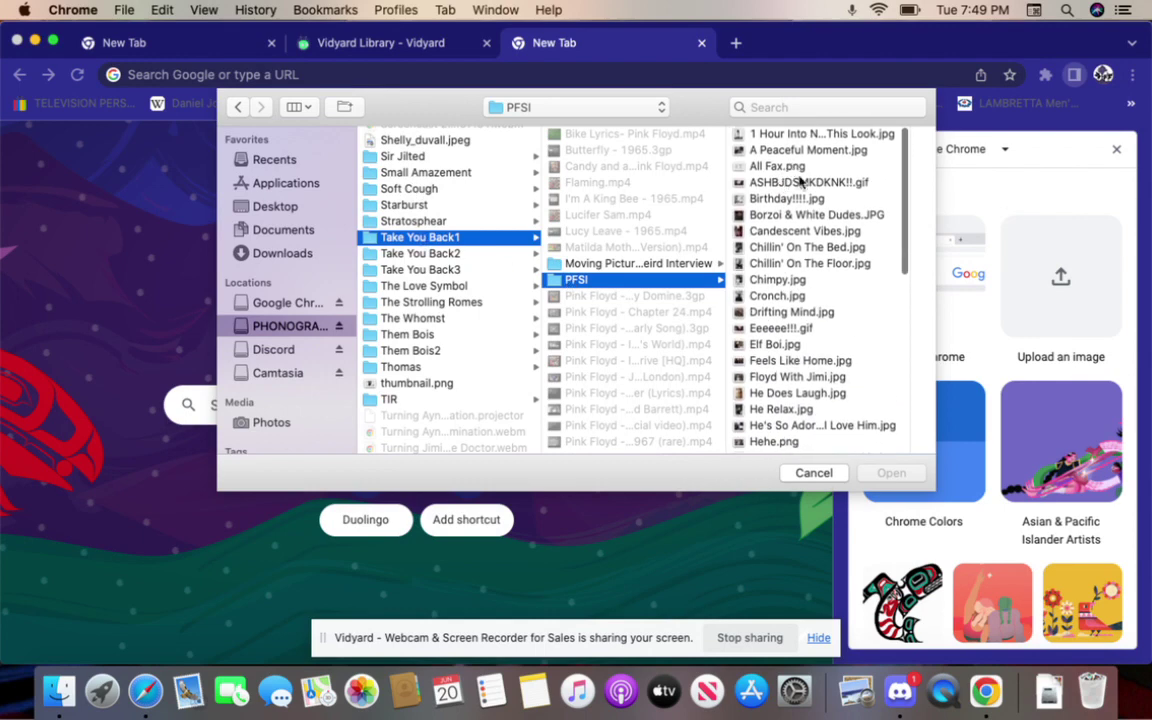
{"action": "scroll", "coordinate": [810, 215], "scroll_direction": "down", "scroll_amount": 5}
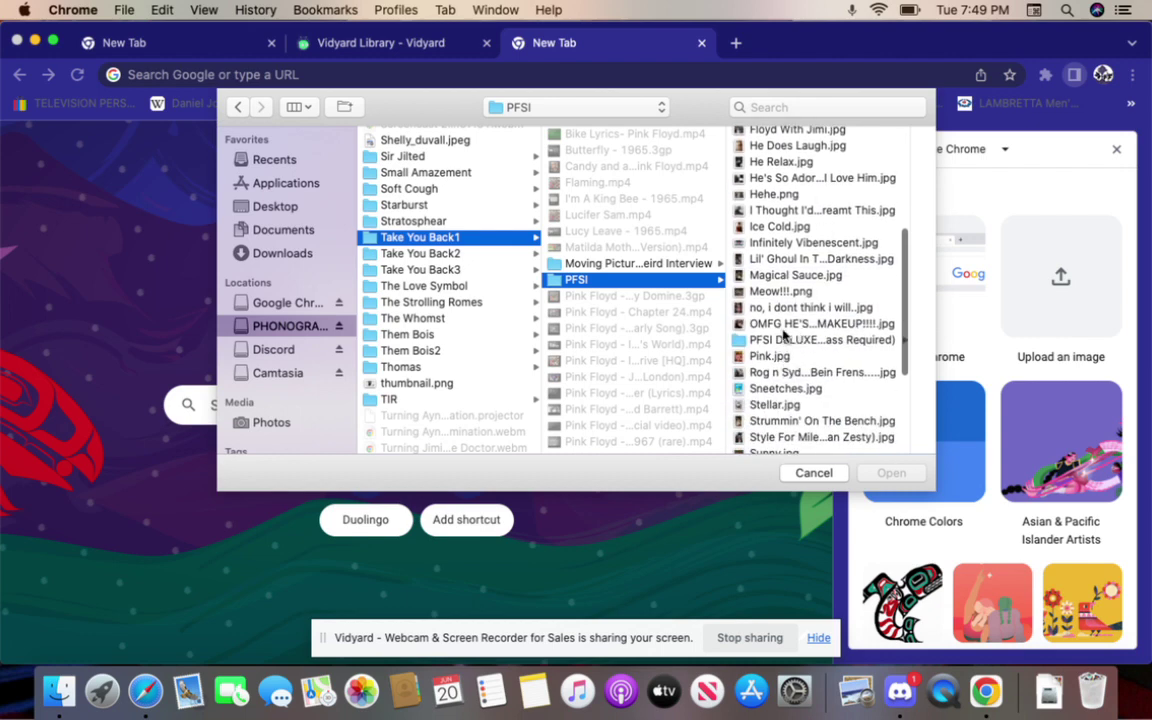
{"action": "left_click", "coordinate": [760, 340]}
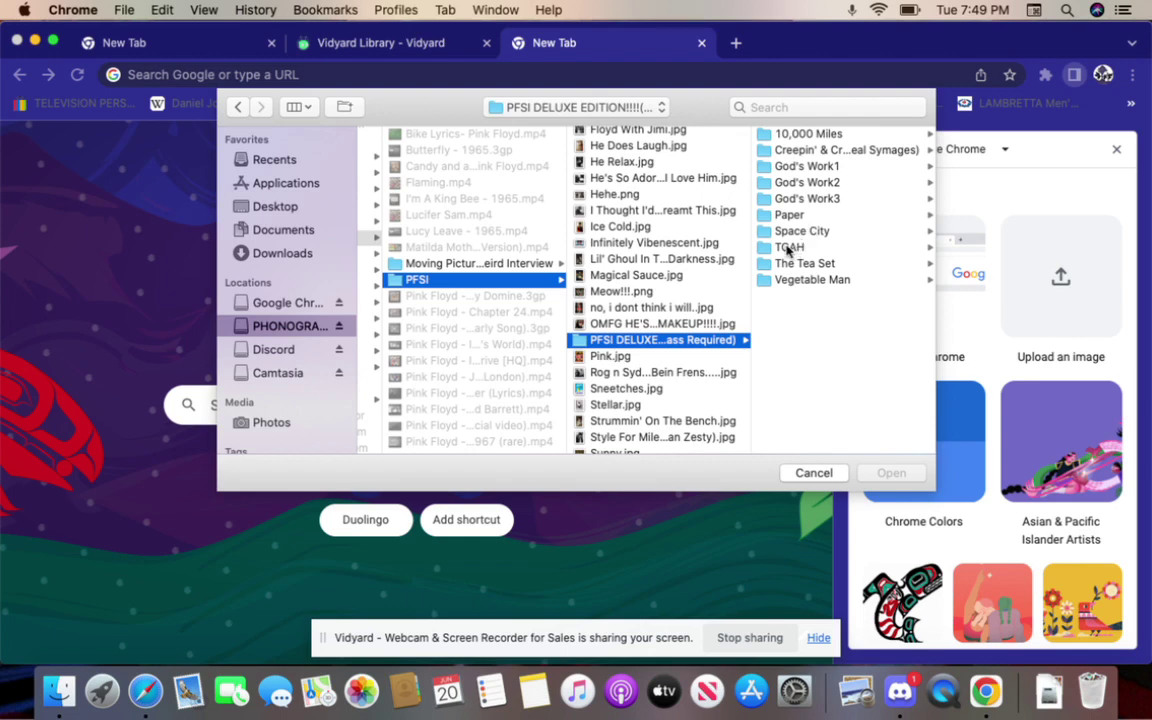
Step: Upload Ahahahahaha.png from the God's Work2 folder as the theme image
{"action": "left_click", "coordinate": [796, 183]}
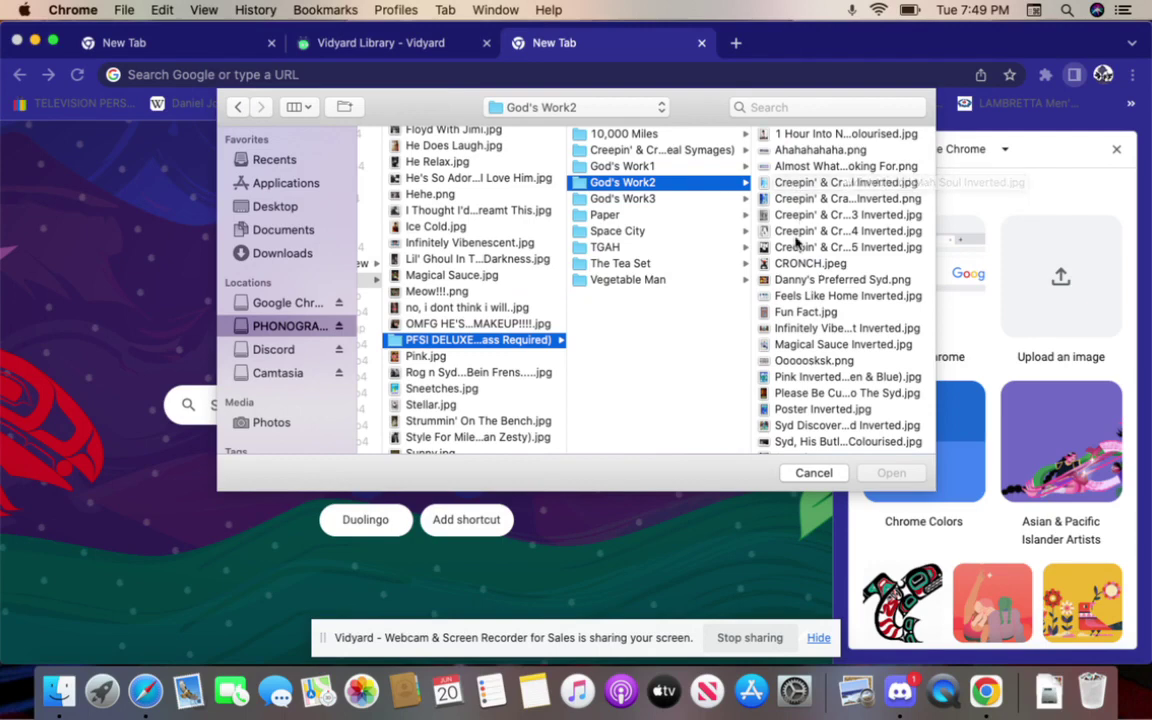
{"action": "left_click", "coordinate": [764, 150]}
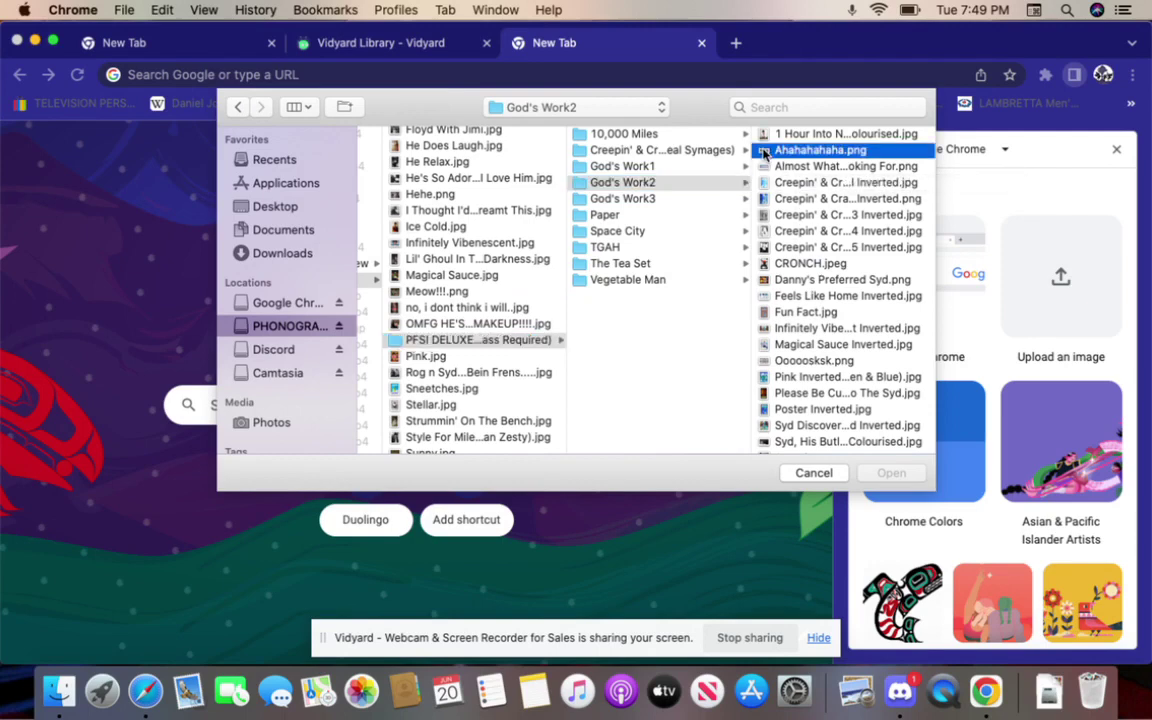
{"action": "key", "text": "Escape"}
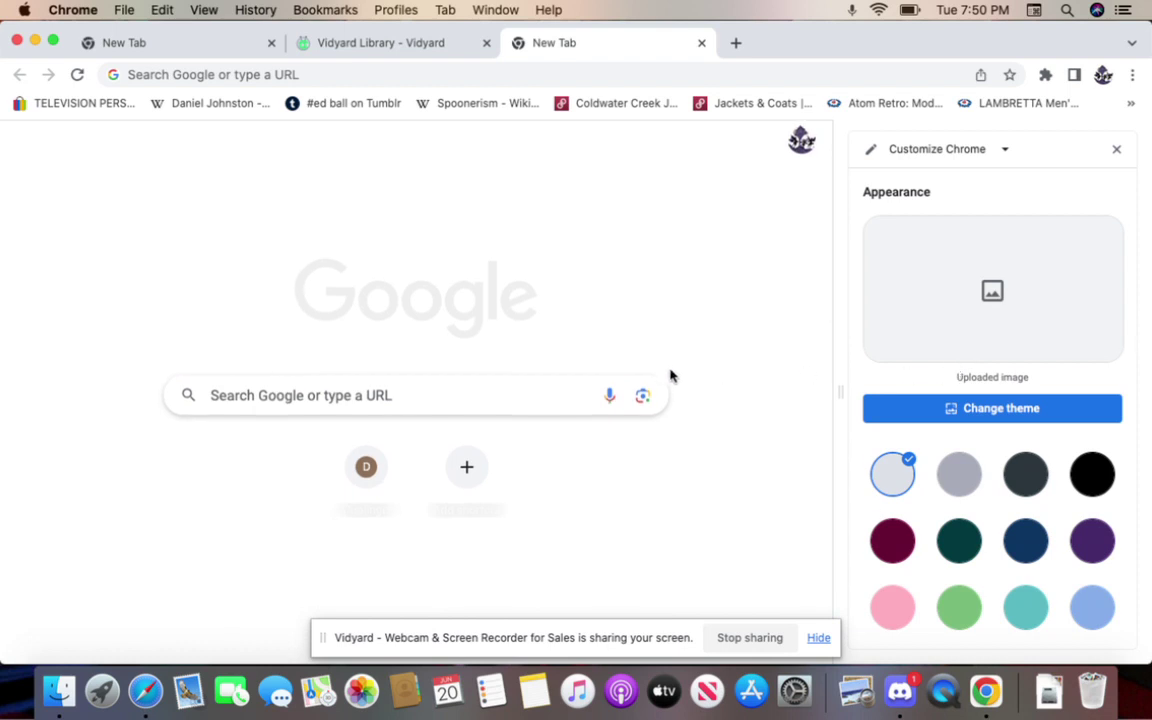
Step: Reload the new tab page and close its customization options
{"action": "left_click", "coordinate": [77, 75]}
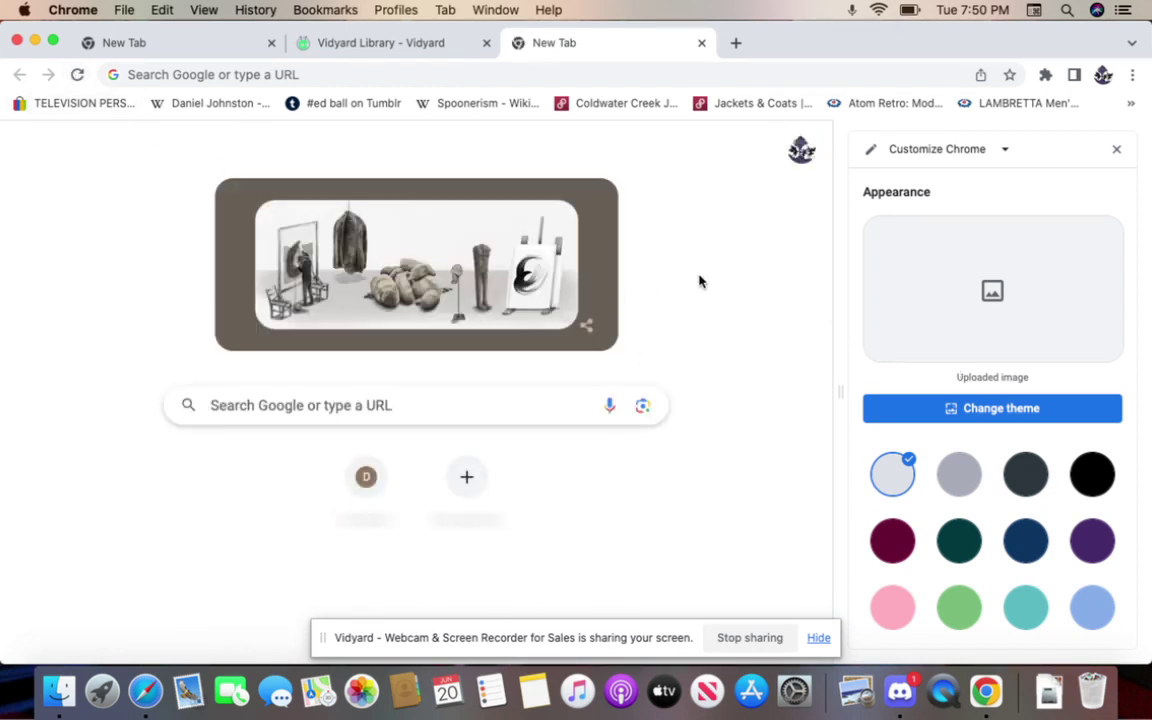
{"action": "left_click", "coordinate": [1116, 149]}
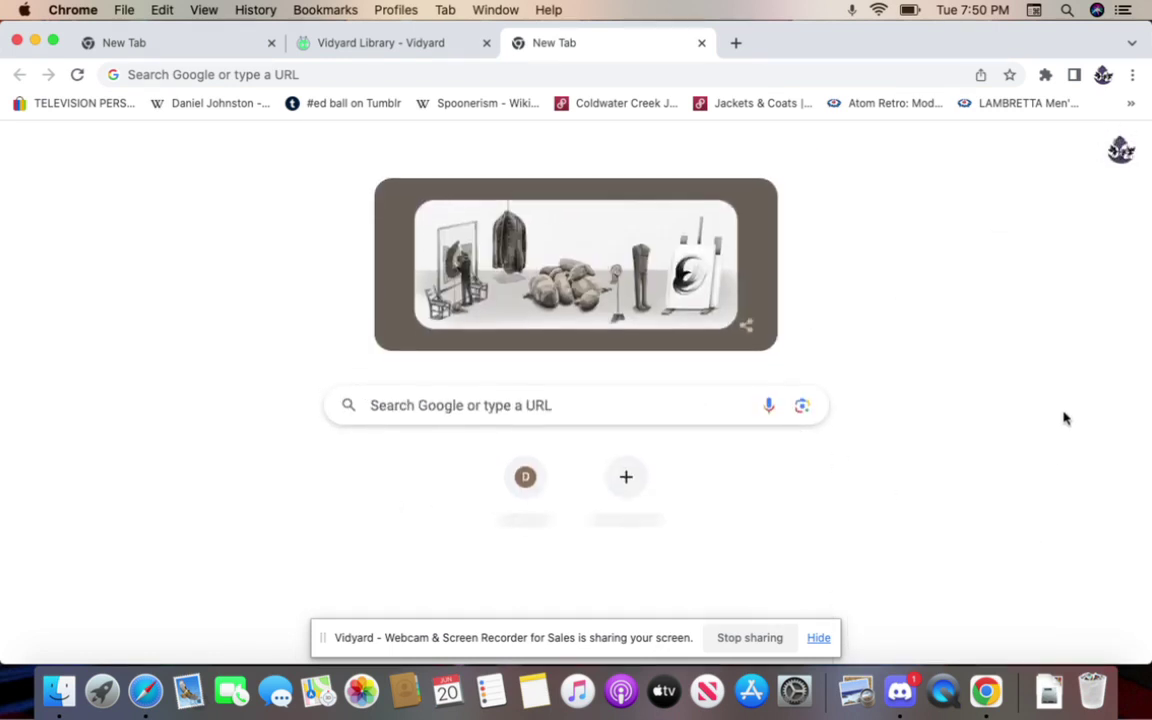
Step: Change the theme again by uploading Ahahahahaha.png from God's Work2 as the new tab background
{"action": "left_click", "coordinate": [1113, 640]}
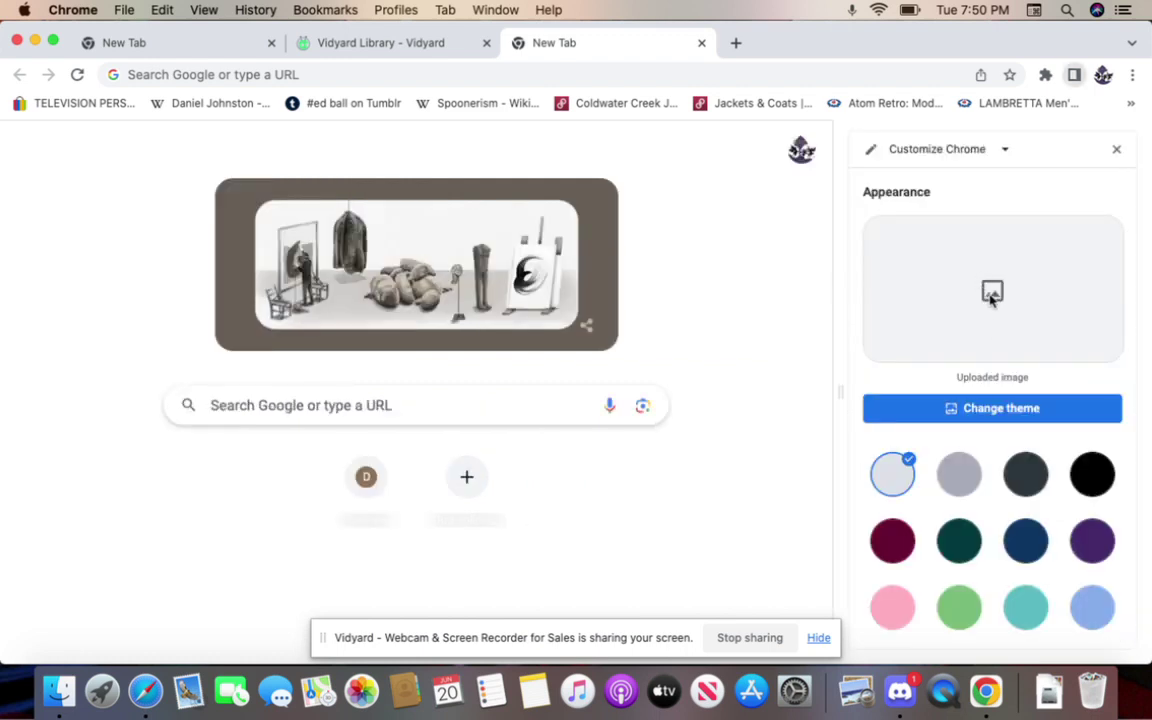
{"action": "left_click", "coordinate": [973, 410]}
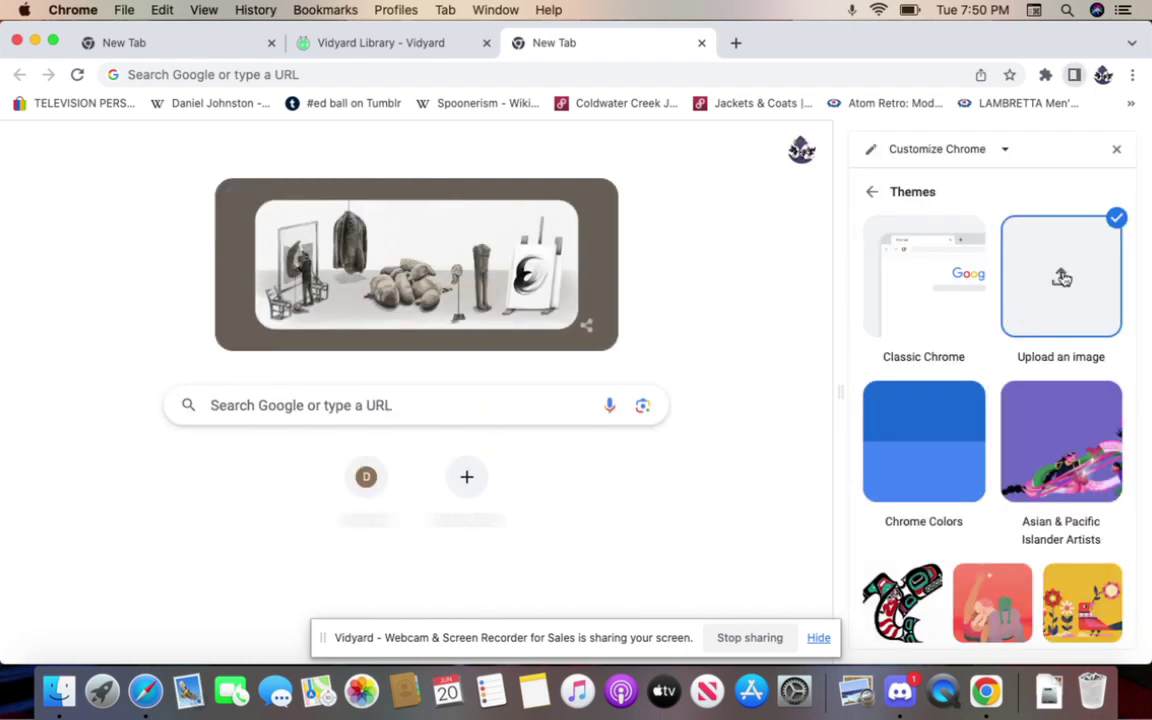
{"action": "left_click", "coordinate": [1061, 279]}
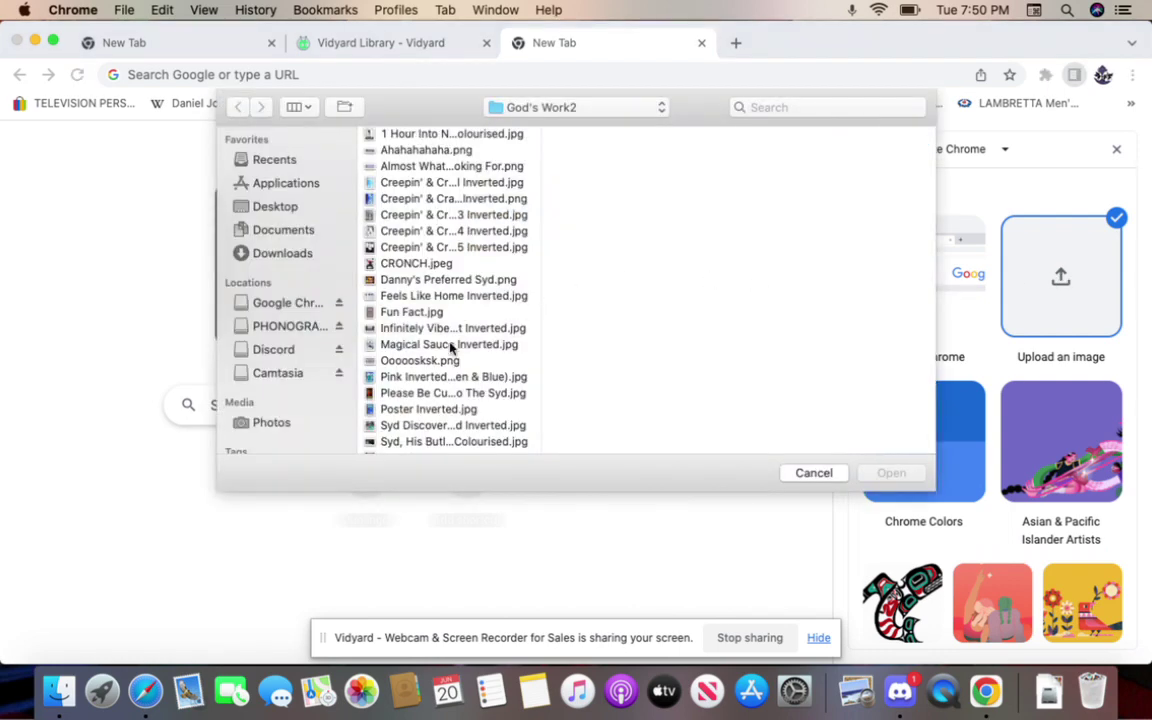
{"action": "left_click", "coordinate": [368, 150]}
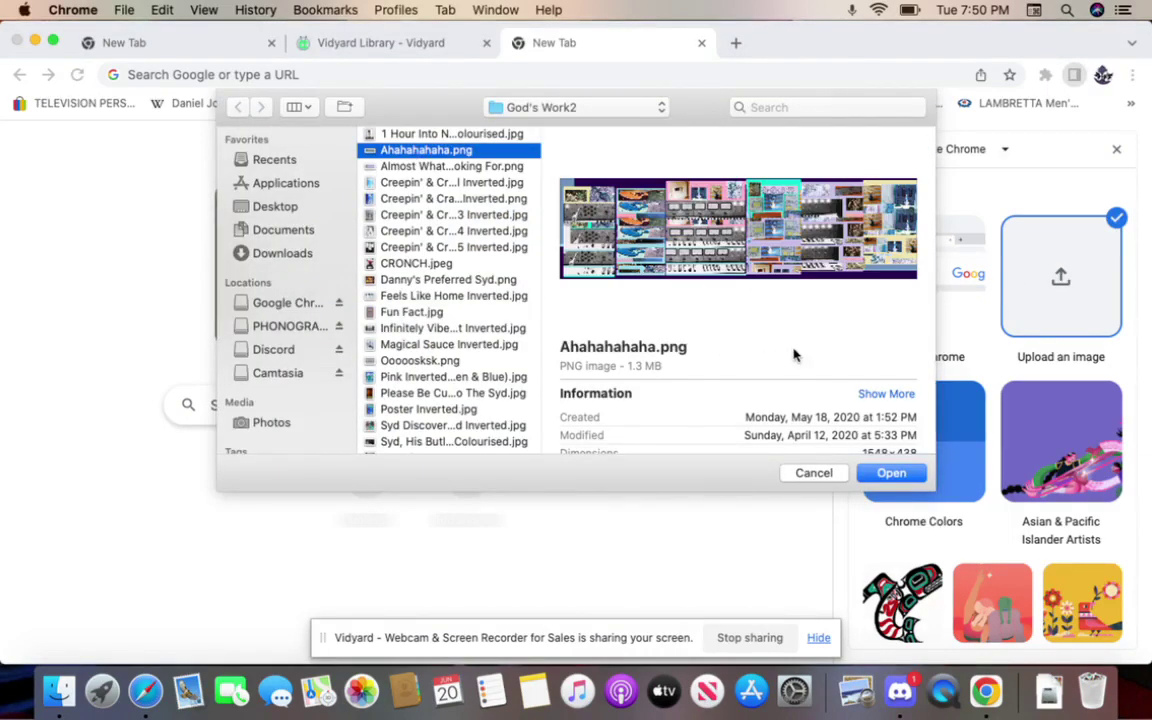
{"action": "left_click", "coordinate": [891, 473]}
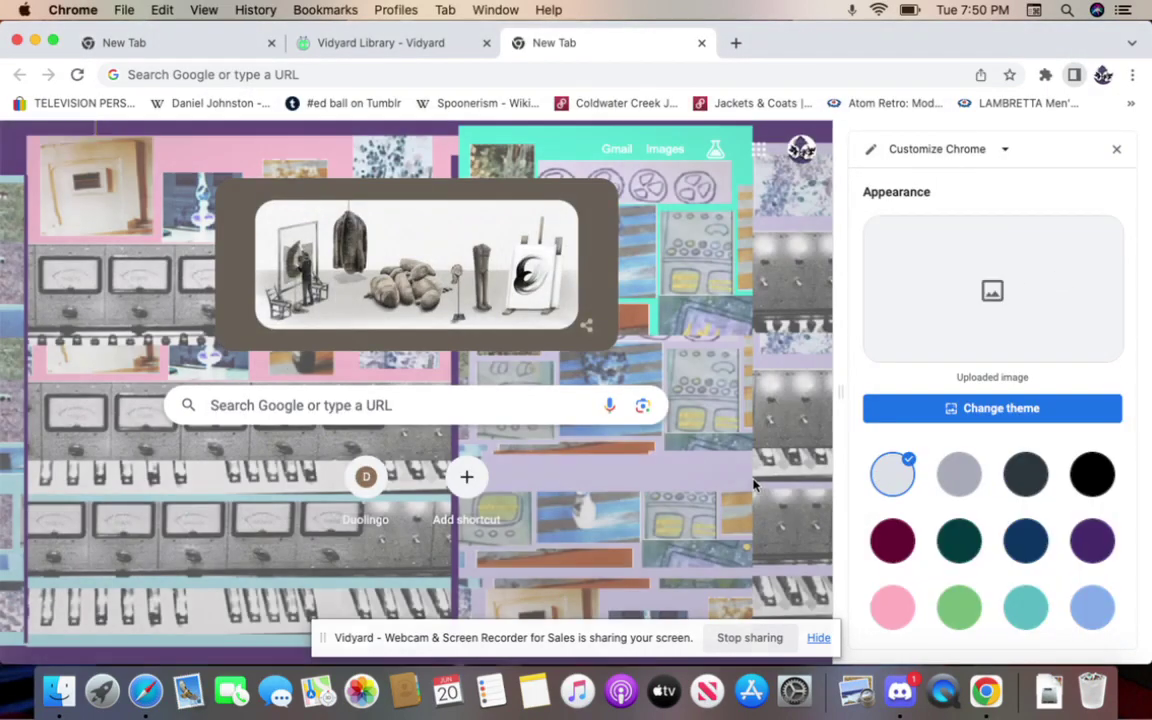
Step: Close the customization options and switch to the first New Tab page to check its background
{"action": "left_click", "coordinate": [1117, 149]}
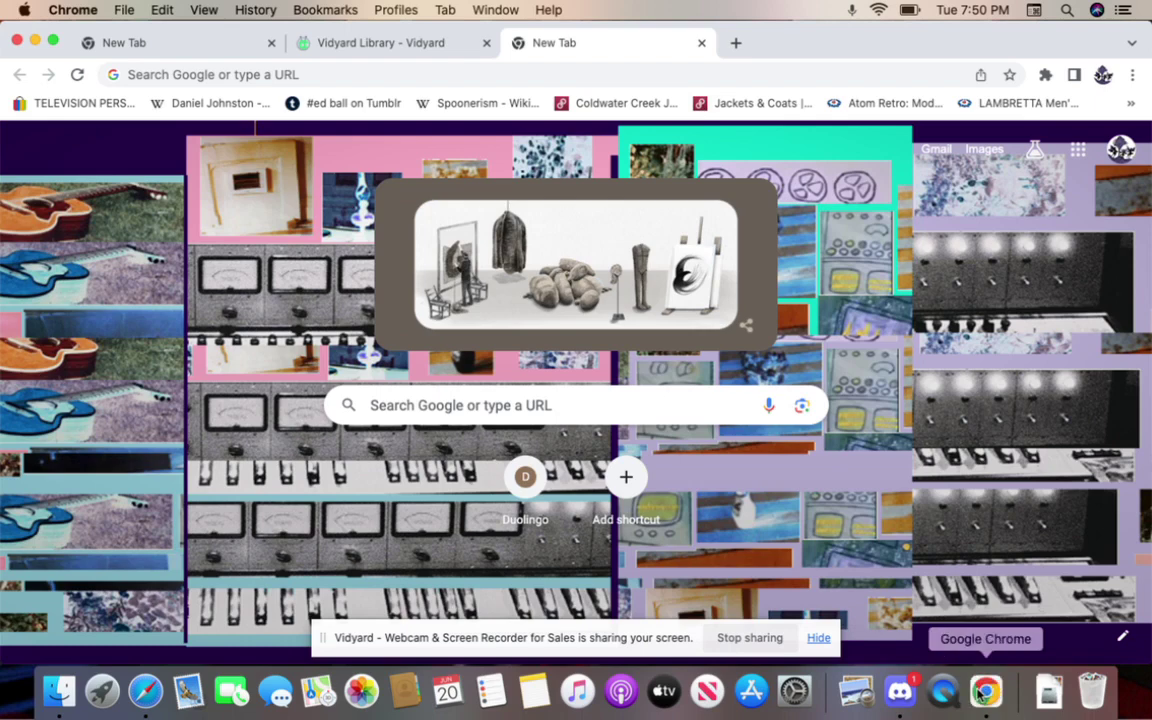
{"action": "left_click", "coordinate": [155, 52]}
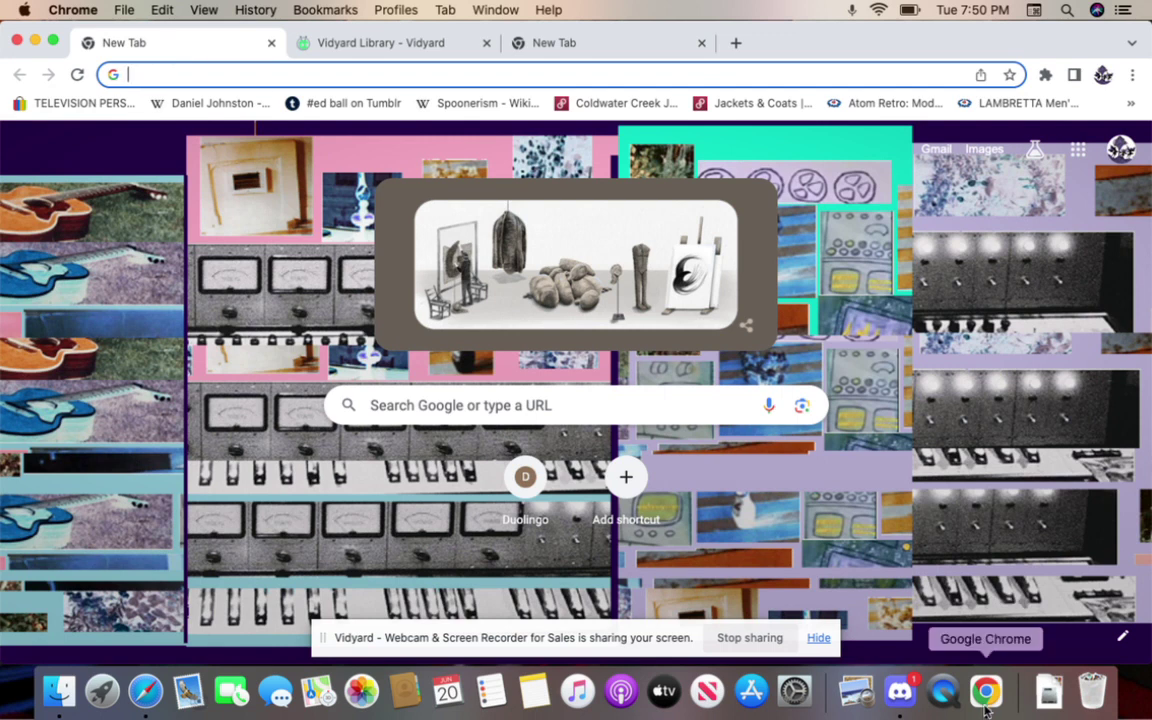